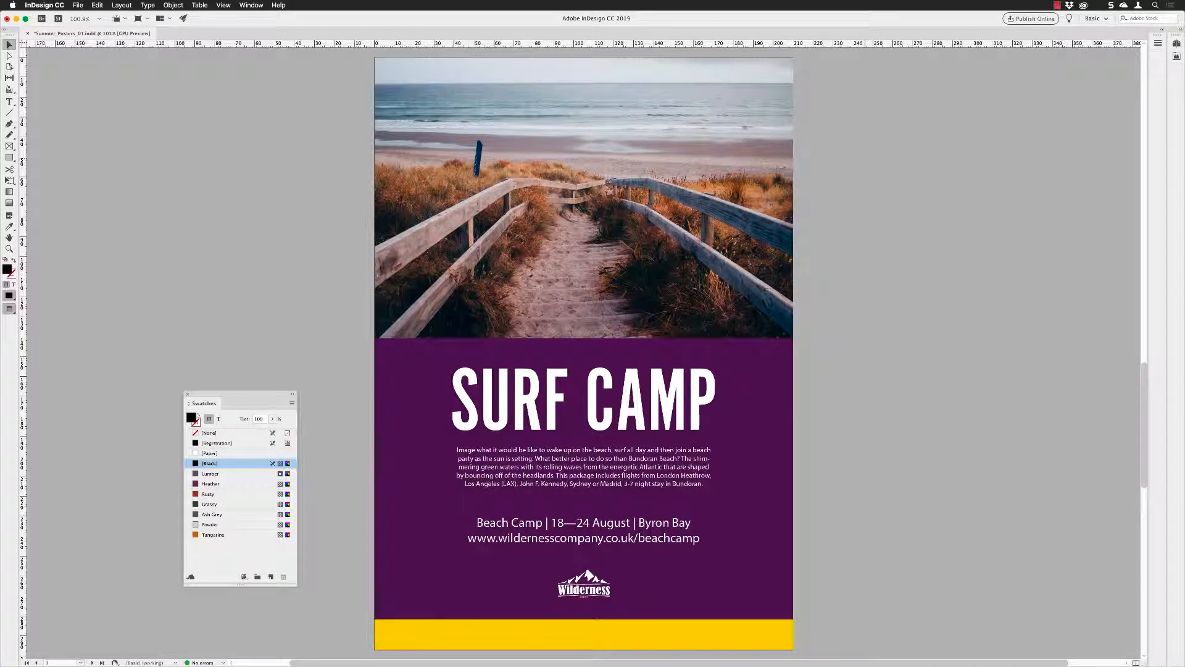
Fill the purple background panel behind the text with the orange-brown sampled from the grass in the beach photo using the Eyedropper tool.
click(400, 505)
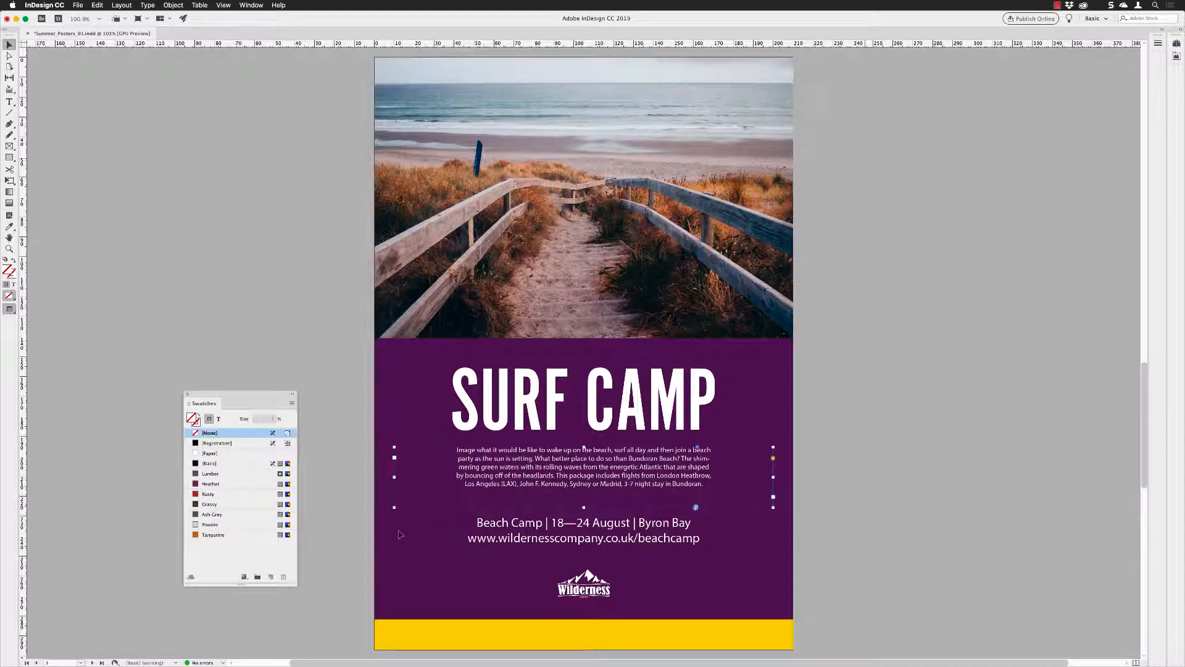
click(392, 362)
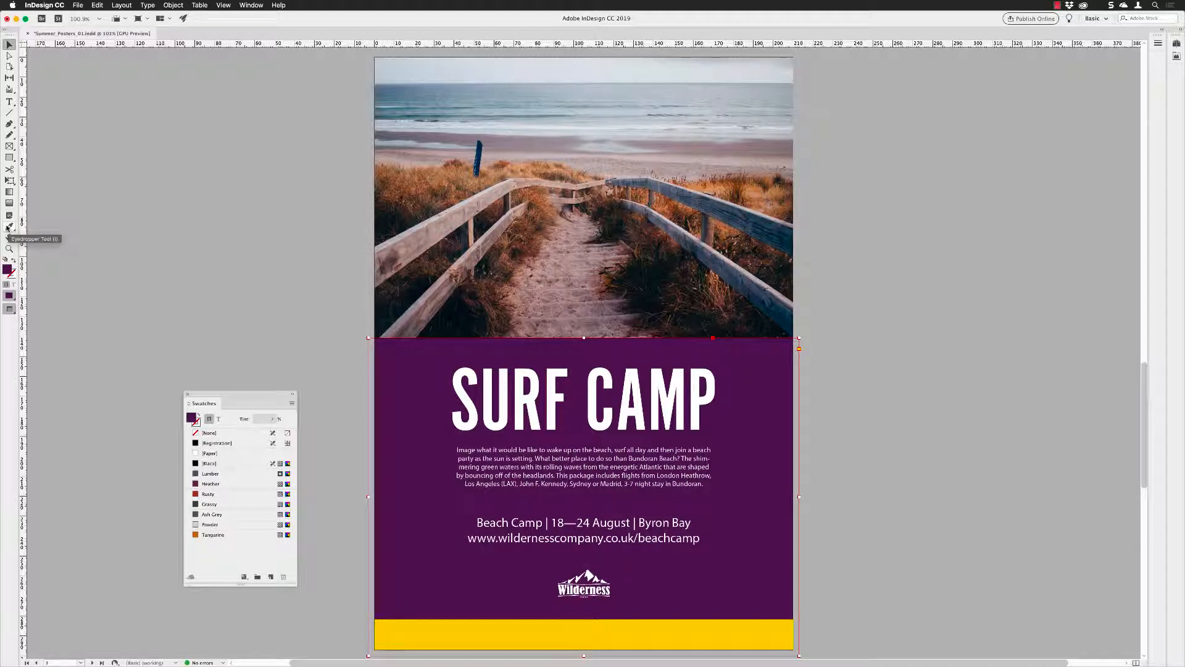
click(9, 227)
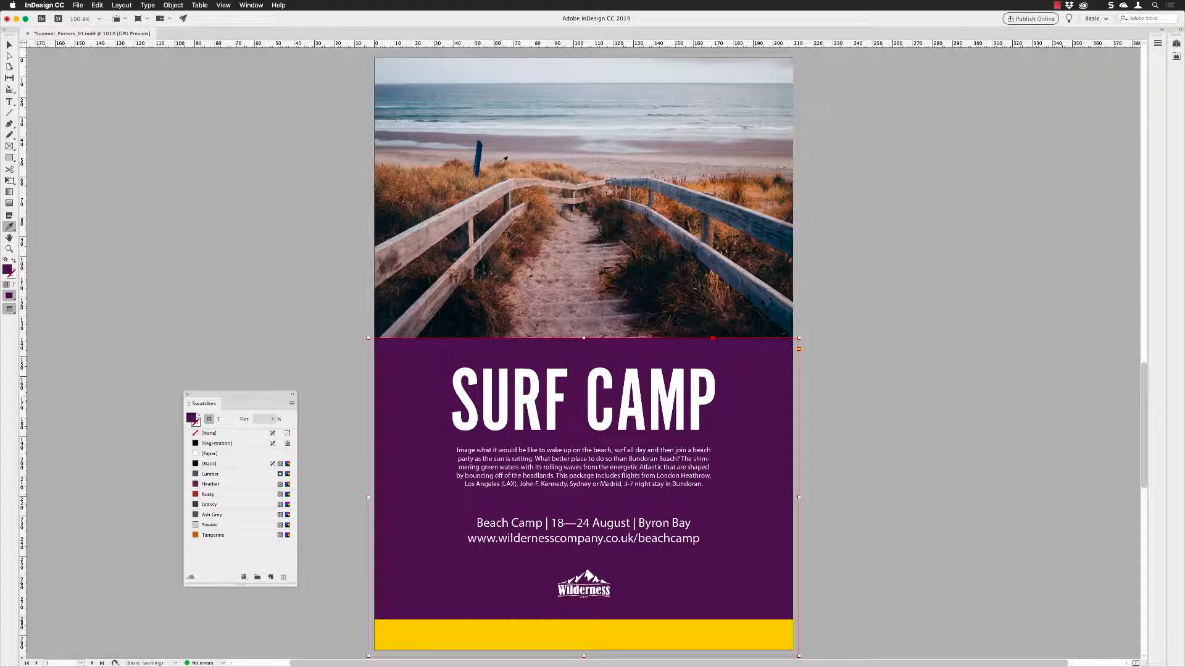
click(496, 160)
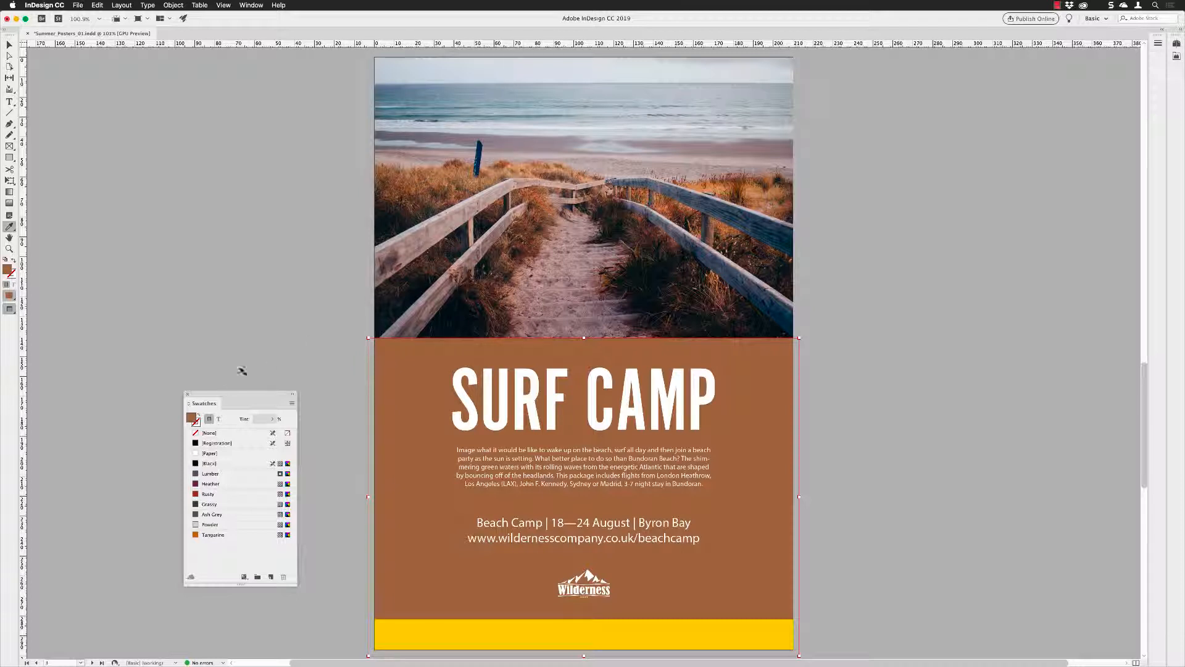
key(alt+super+8)
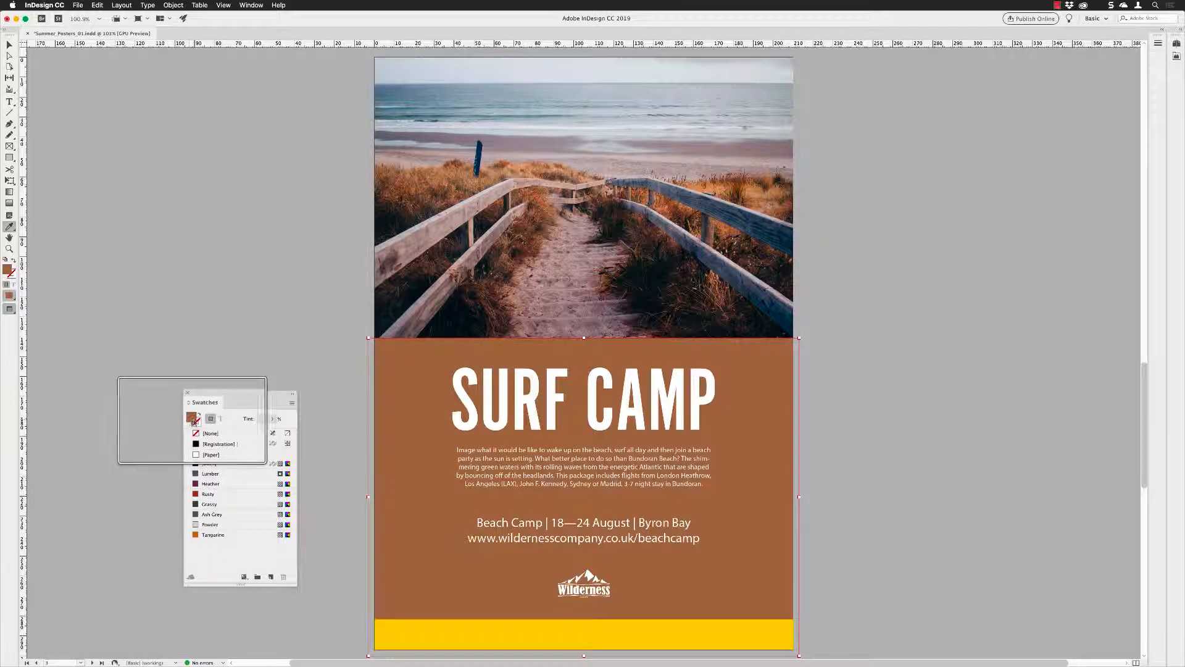
key(alt+super+8)
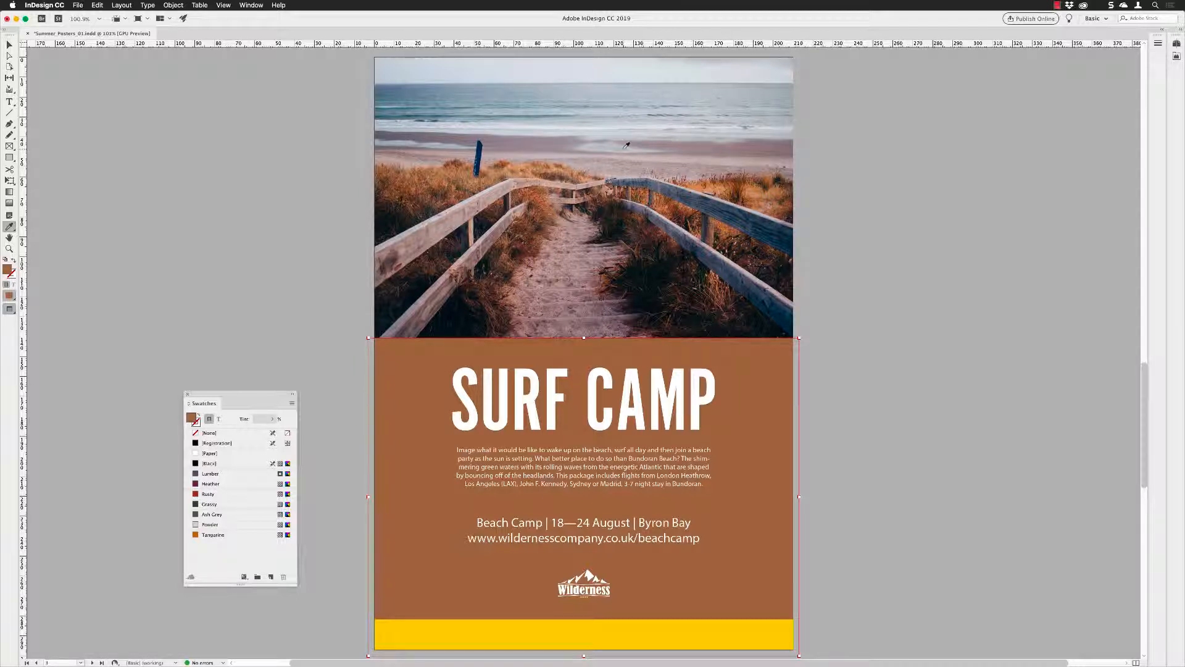
Resample the background panel's fill from the wet sand and then from the darker grass in the photo, and deselect the panel.
click(626, 145)
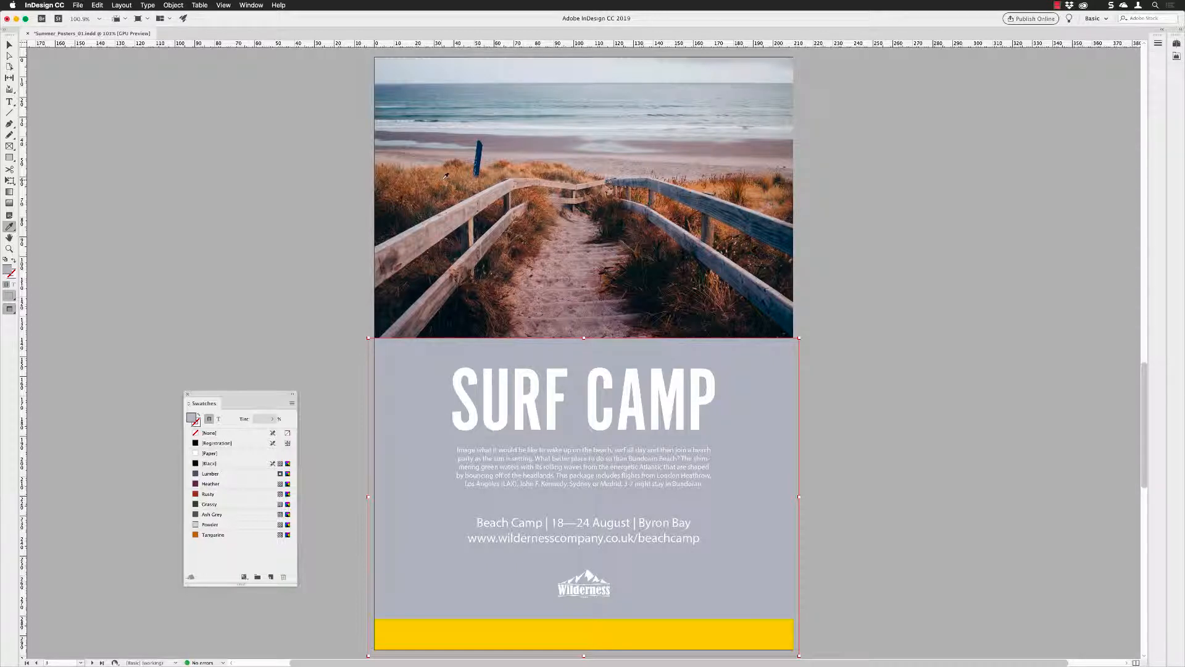
click(437, 176)
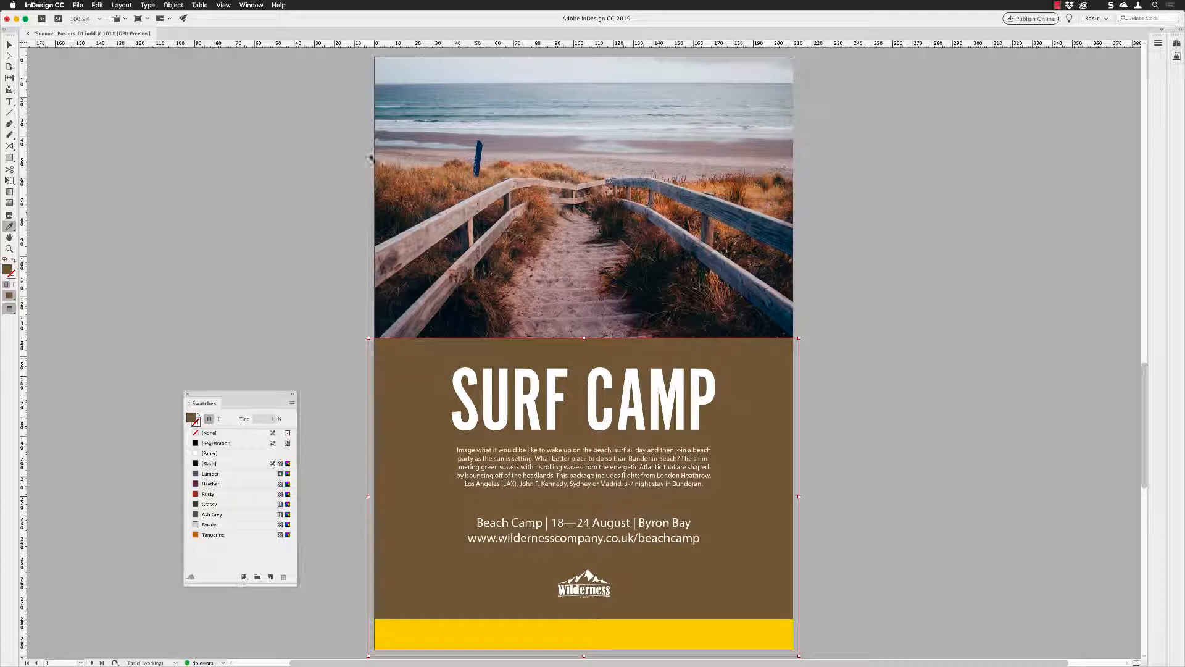
click(9, 45)
click(349, 279)
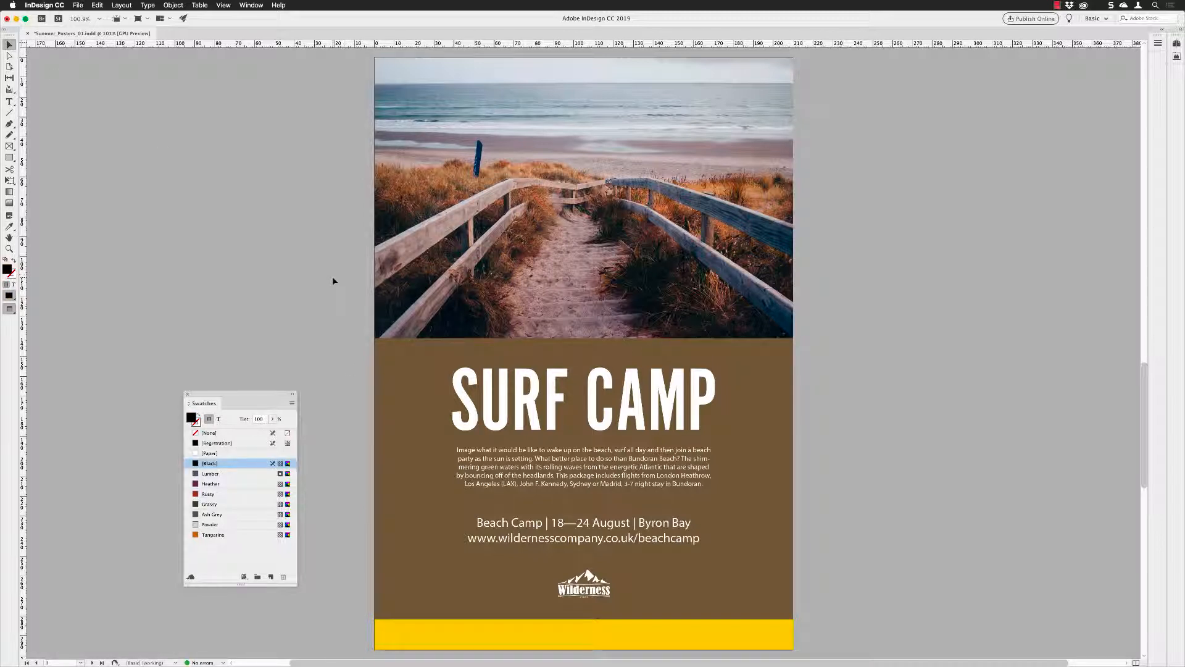
Extract a colour theme from the beach photo with the Colour Theme tool.
click(8, 231)
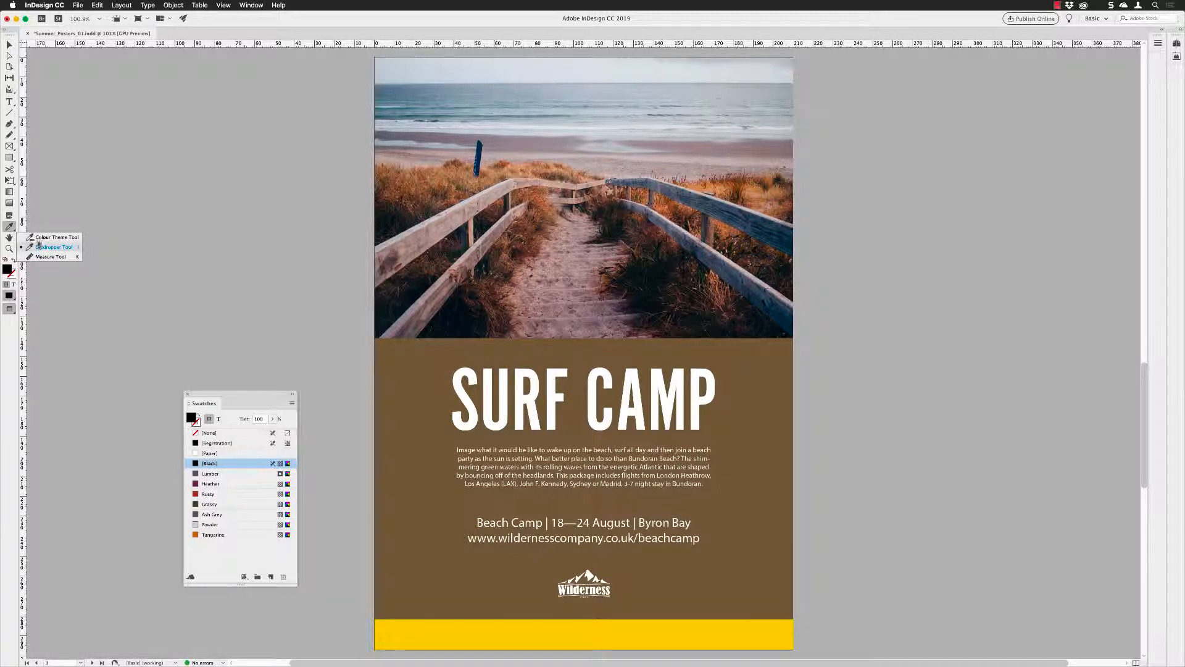
click(39, 237)
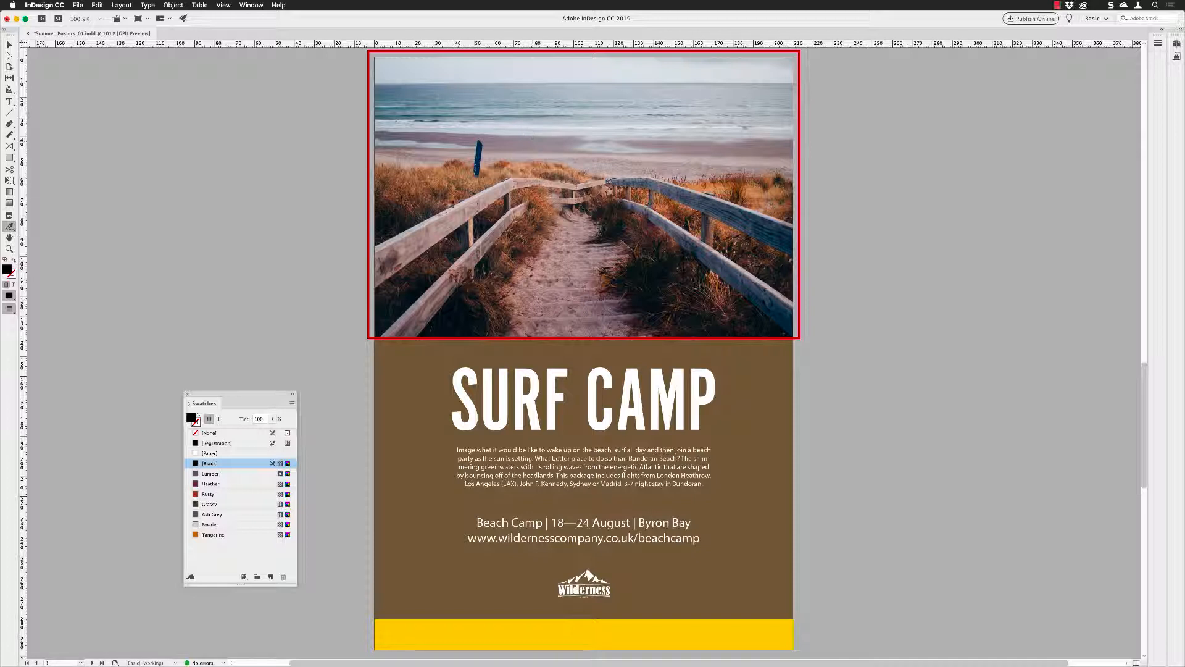
click(667, 133)
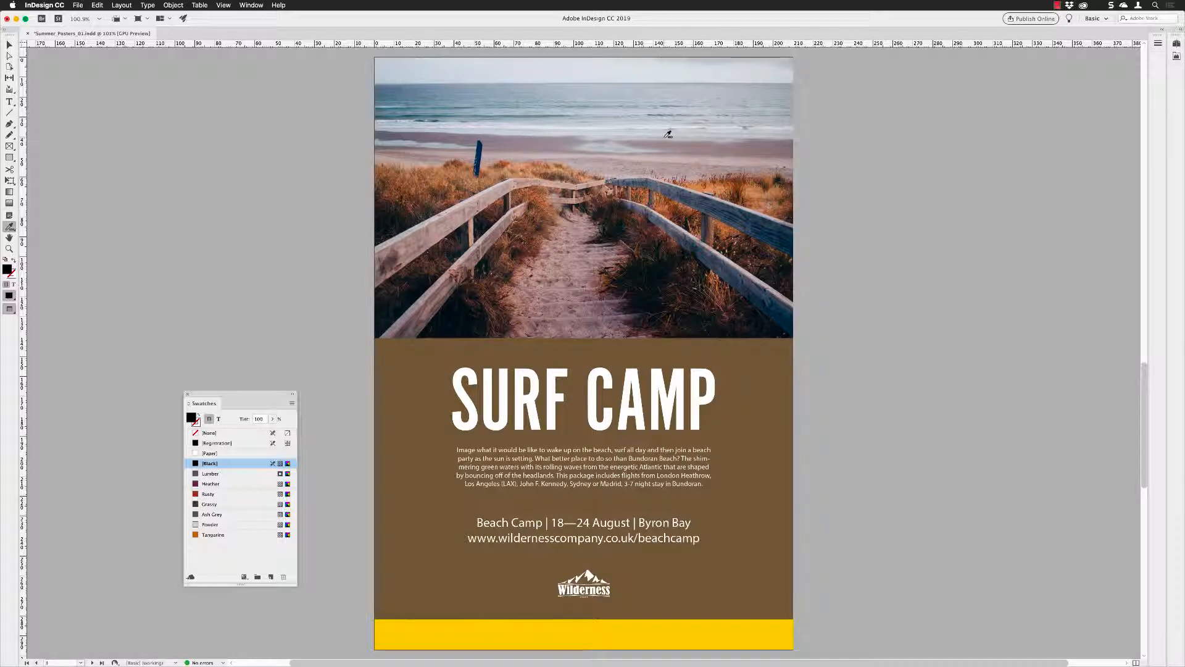
drag(673, 164, 468, 155)
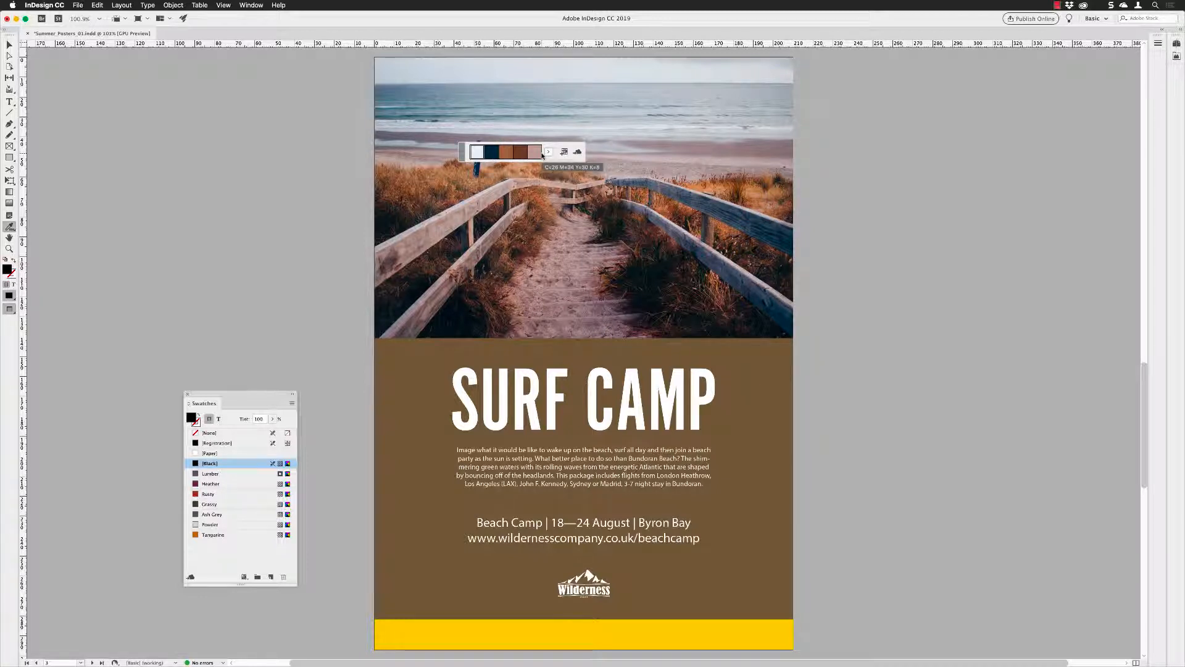
Add the Bright variant of the extracted theme to the swatches, and reposition and lengthen the swatch list.
click(548, 152)
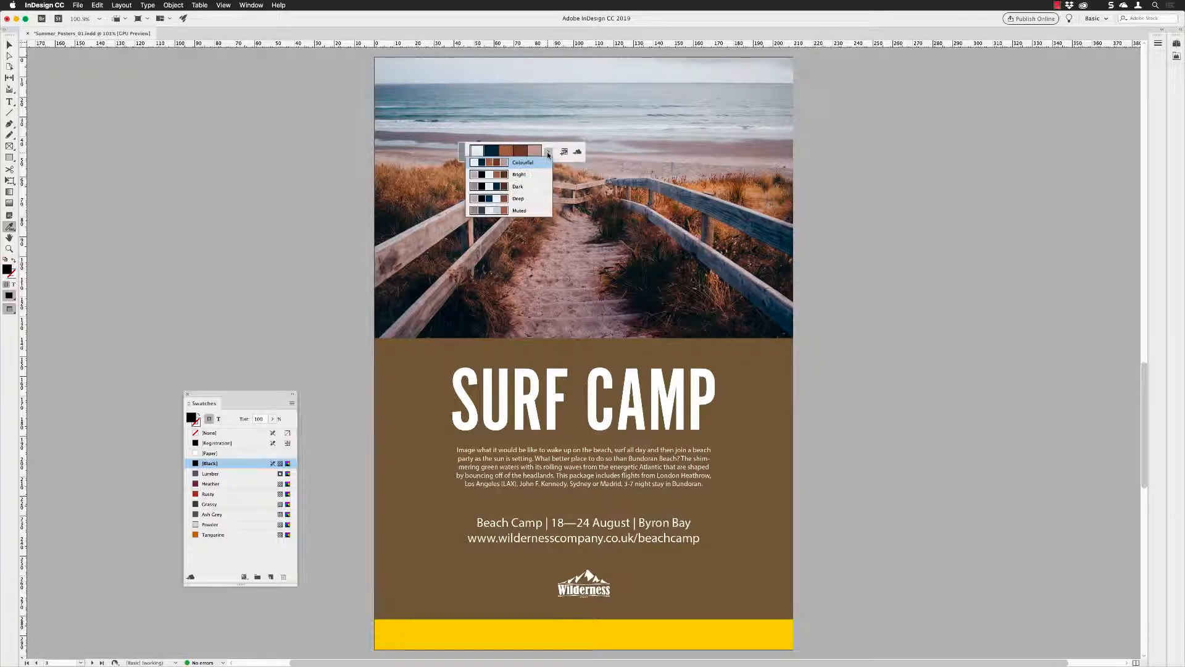
click(504, 176)
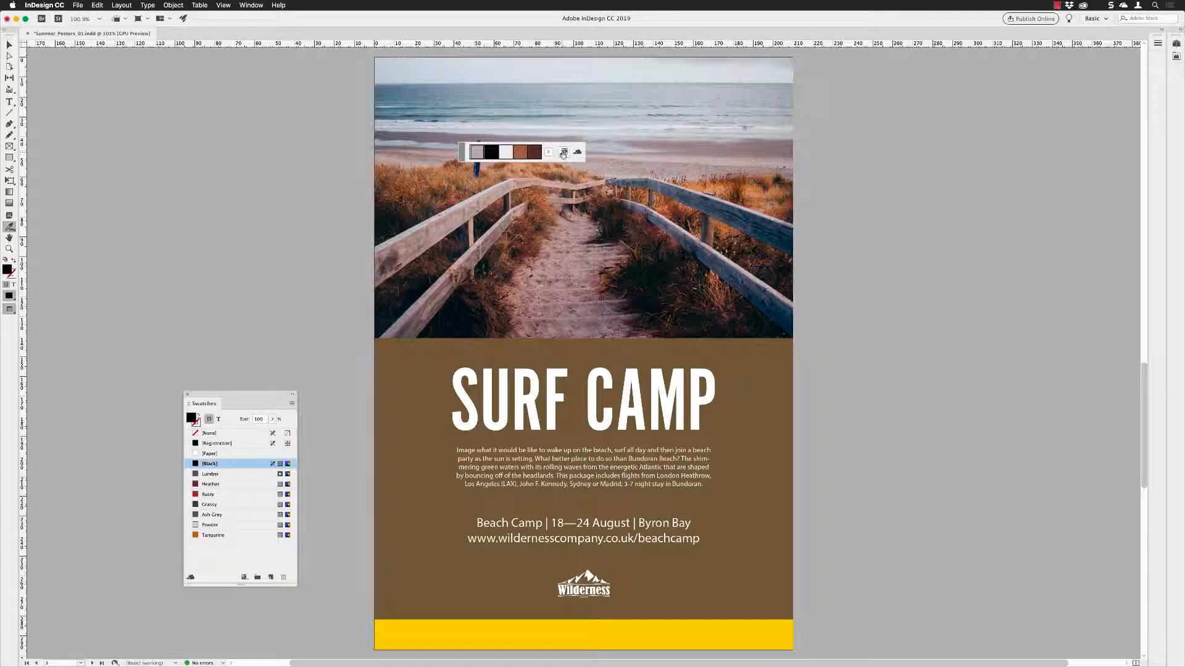
click(564, 153)
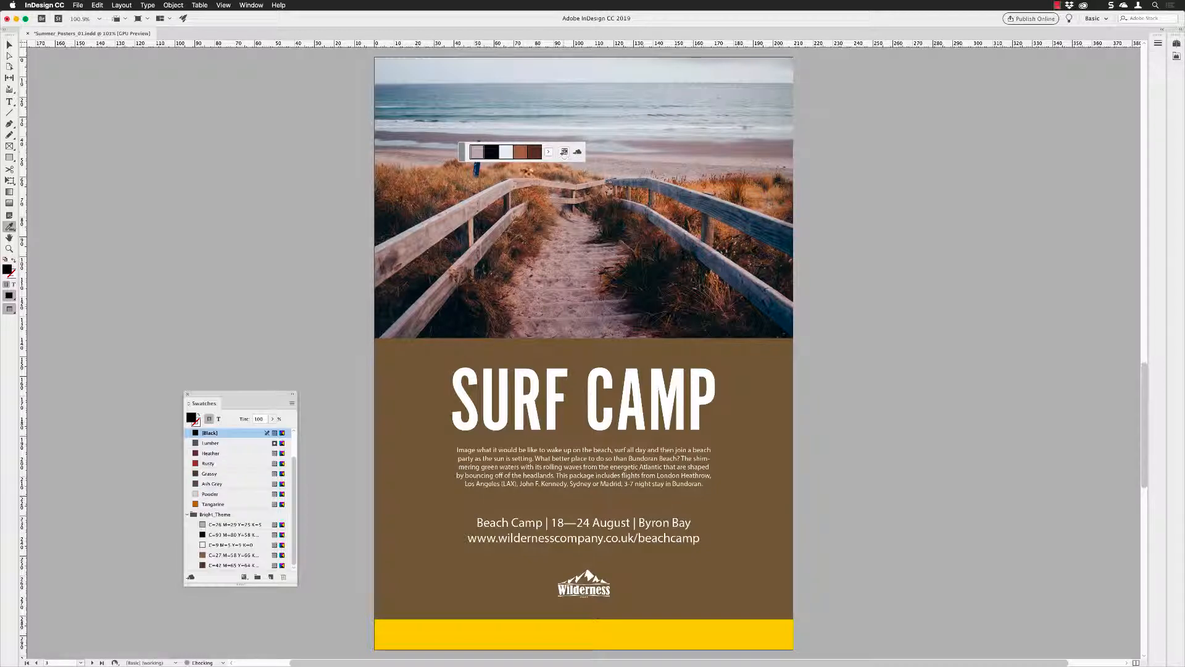
drag(260, 397, 315, 110)
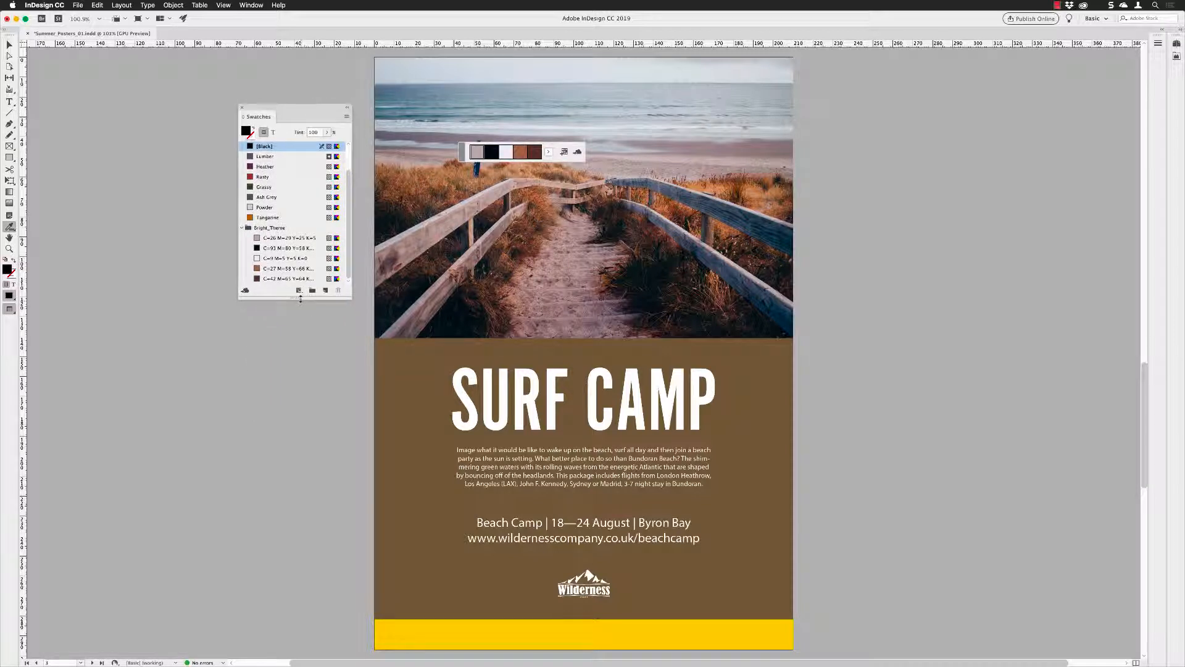
drag(301, 298, 295, 399)
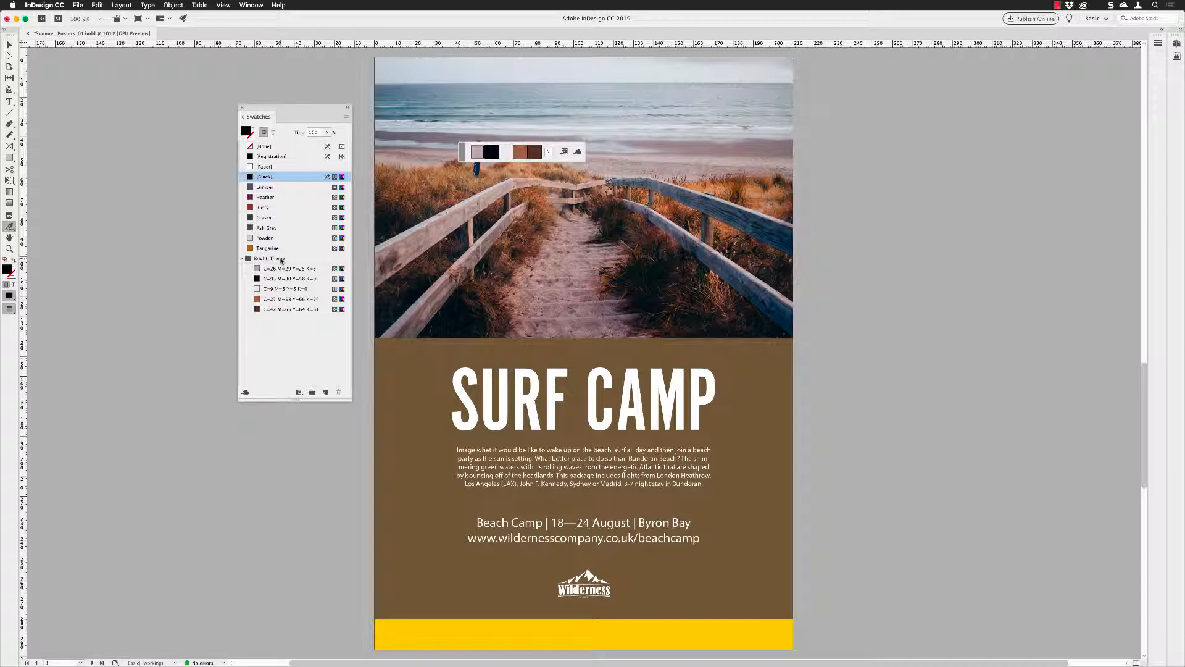
Try each Bright_Theme swatch as the fill of the background panel behind the text, ending with C=42 M=65 Y=64 K=61.
click(10, 45)
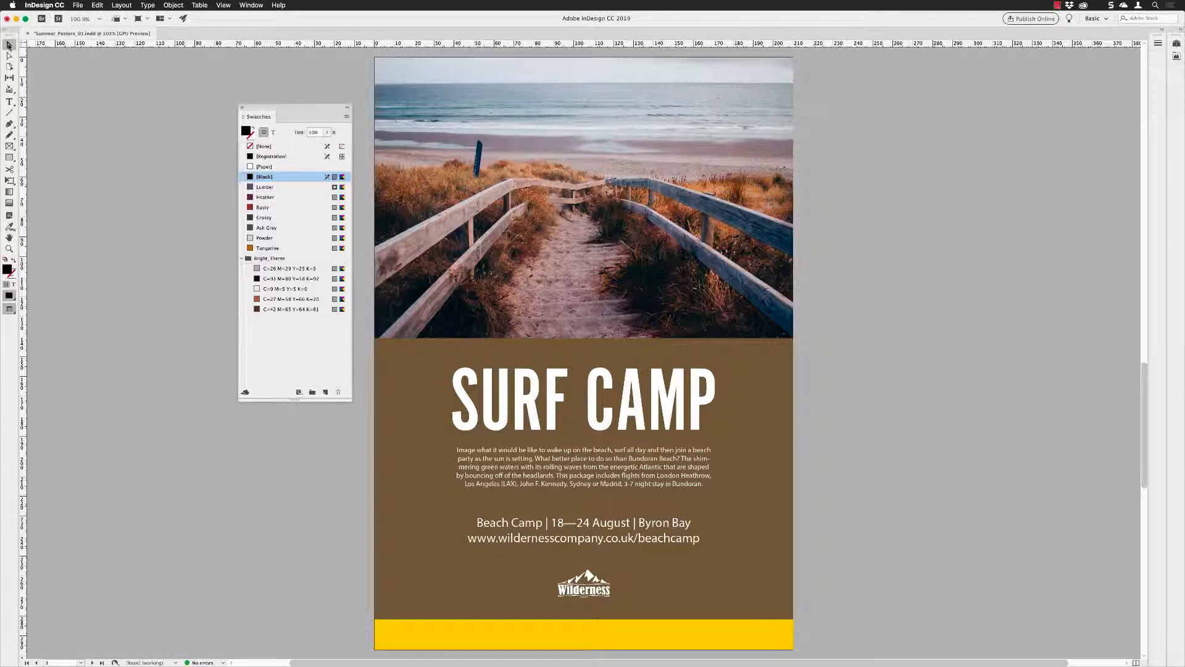
click(577, 128)
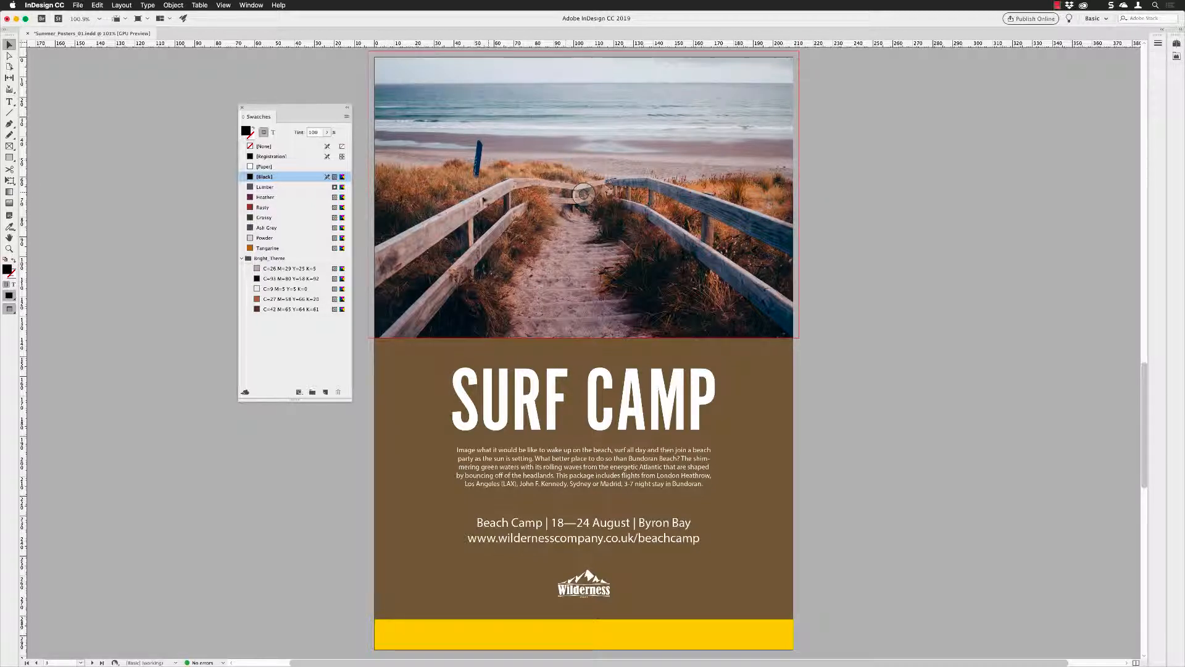
click(384, 342)
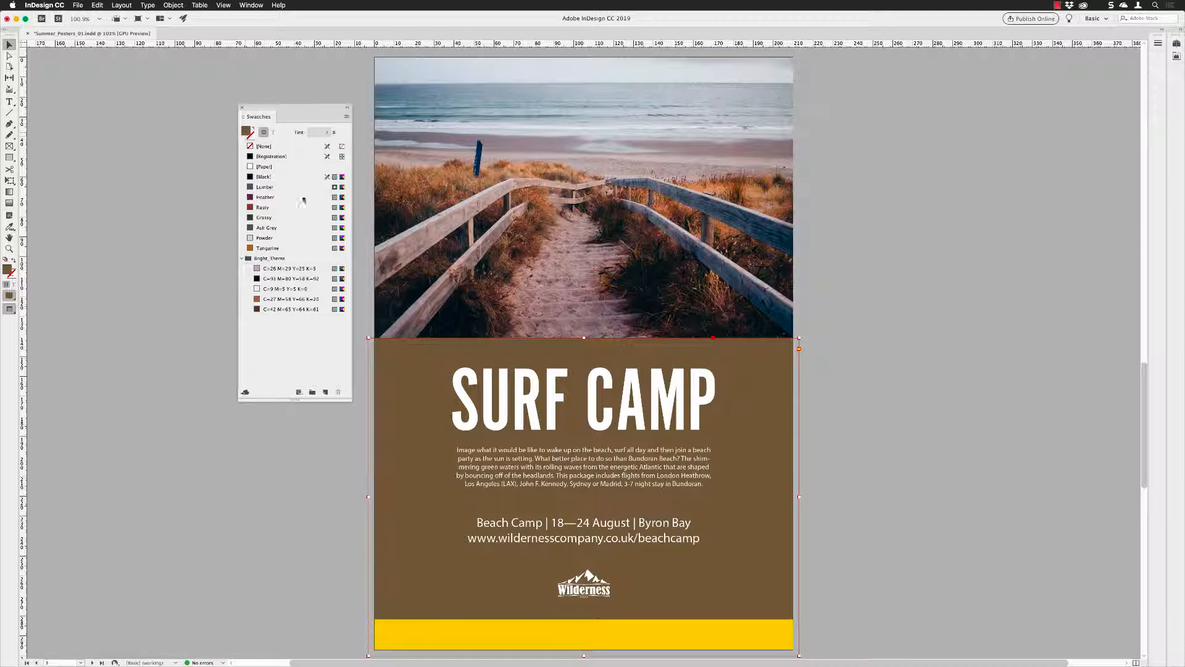
click(287, 272)
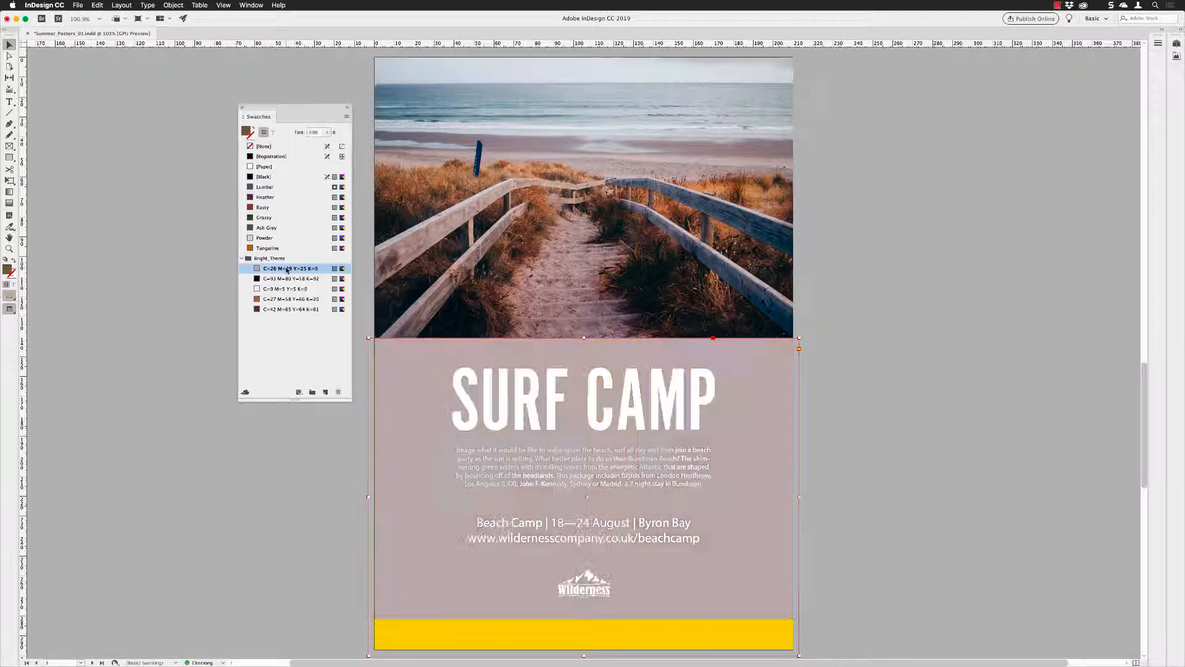
click(286, 279)
click(285, 289)
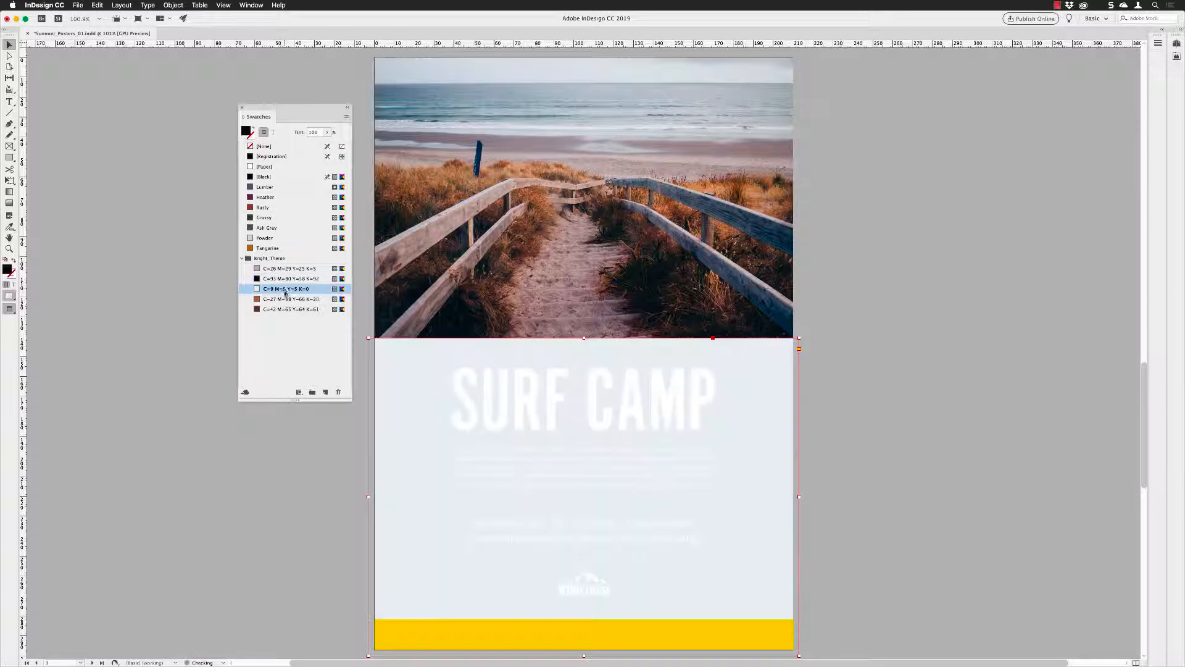
click(286, 300)
click(285, 310)
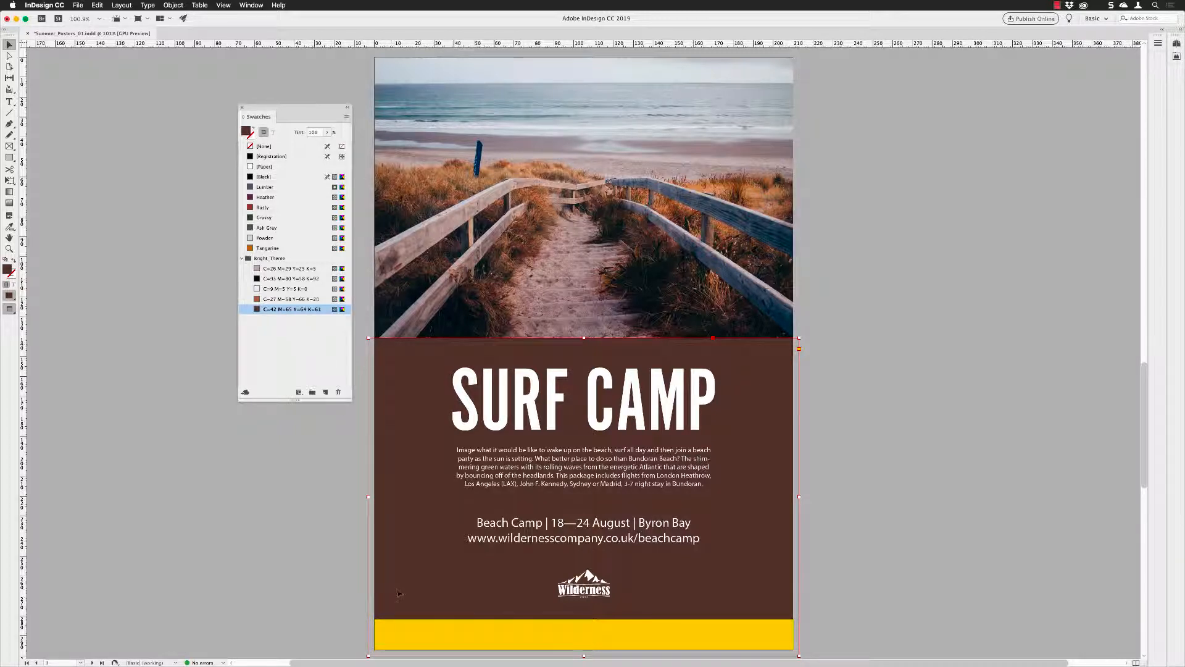
Fill the yellow strip along the poster's bottom edge with the Bright_Theme swatch C=93 M=80 Y=58 K=92 and deselect it.
click(398, 631)
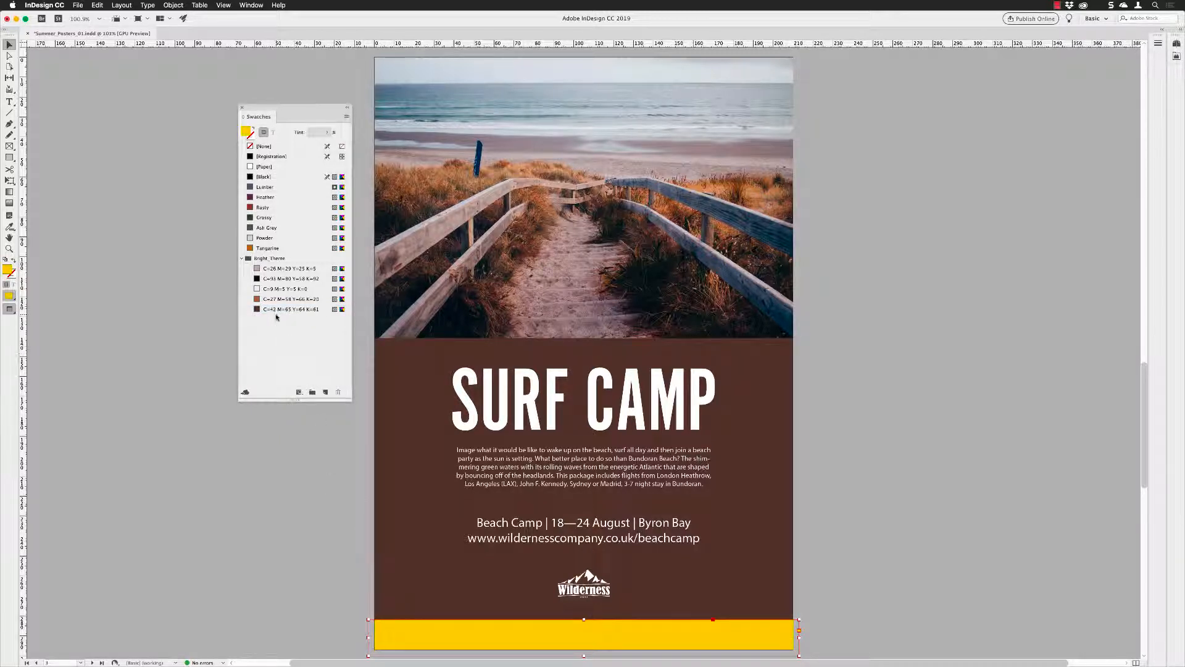
click(279, 280)
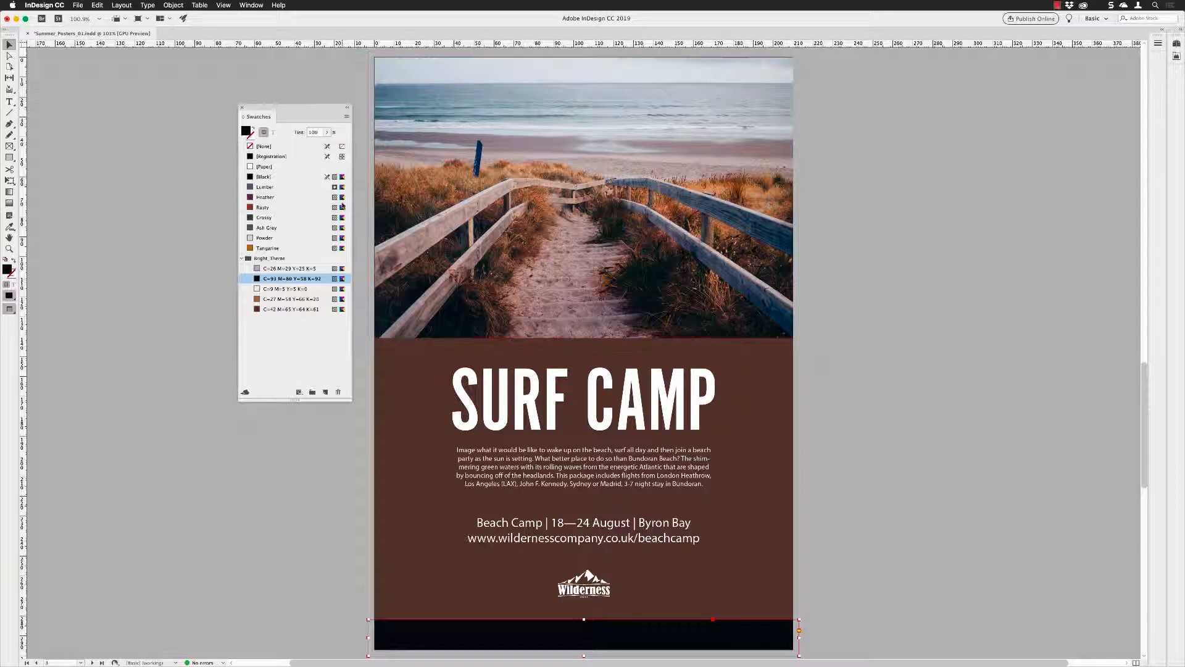
click(297, 76)
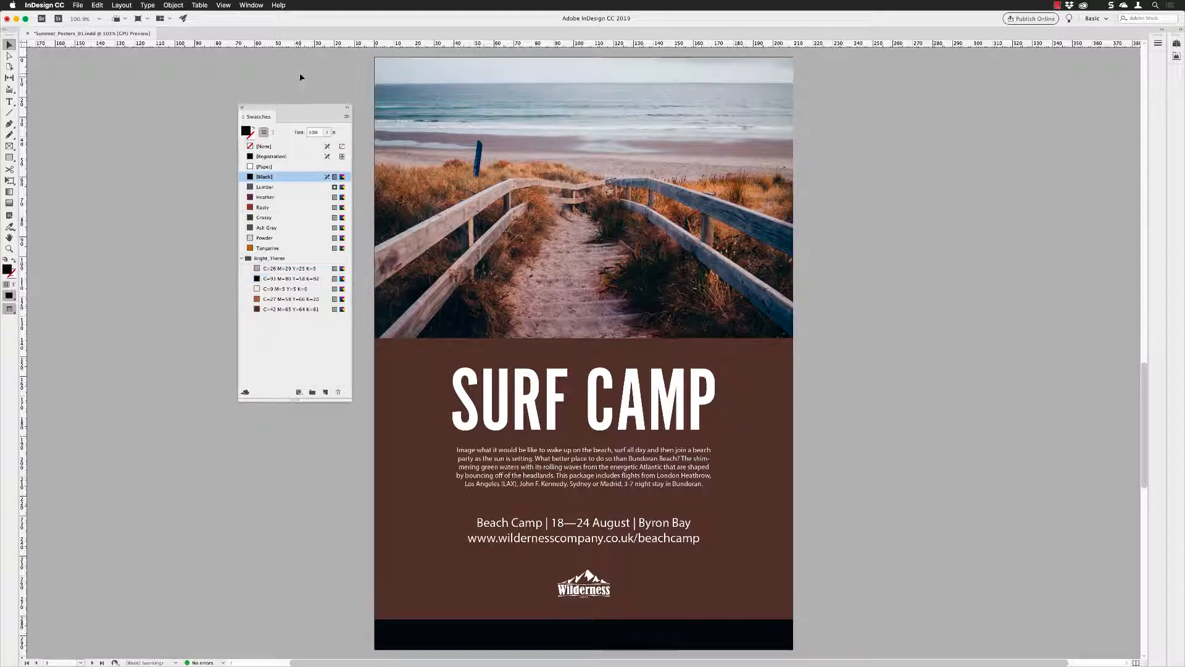
Collapse the Bright_Theme group and add the Colourful variant of the photo's colour theme to the swatches.
click(243, 259)
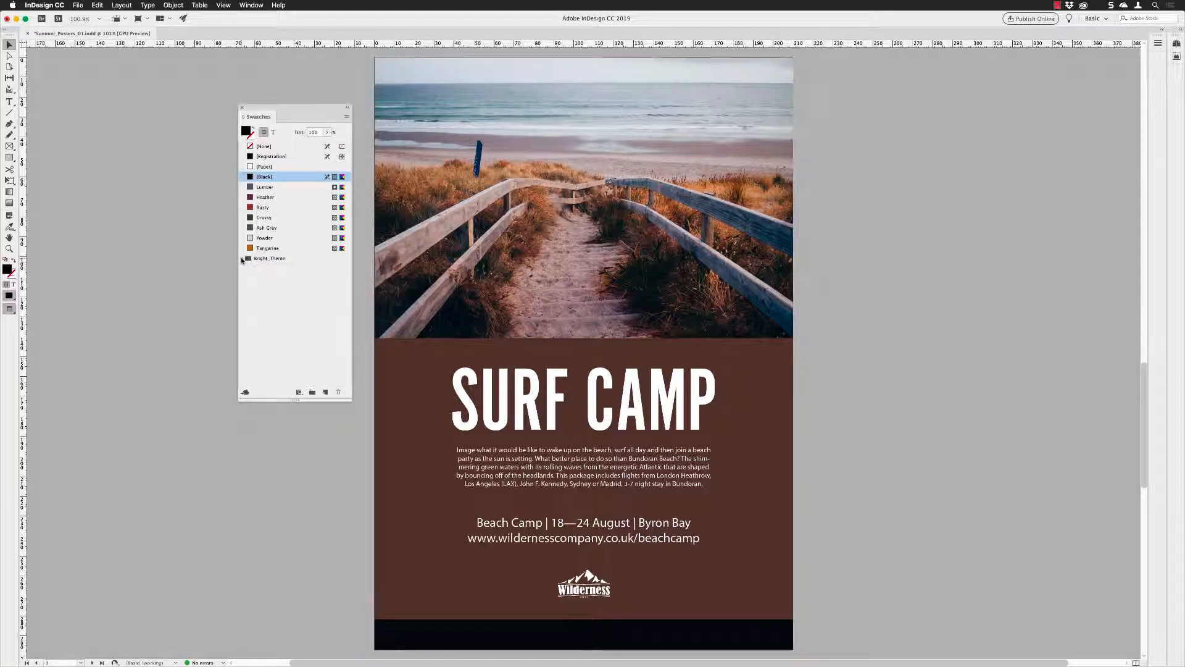
click(9, 228)
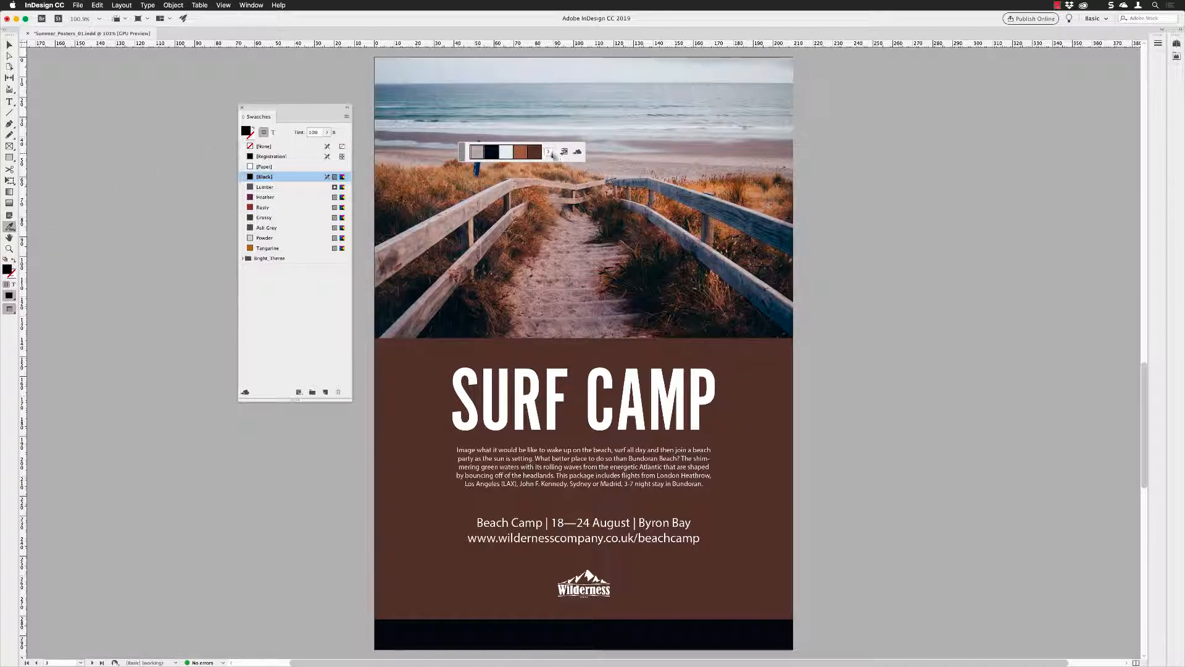
click(548, 154)
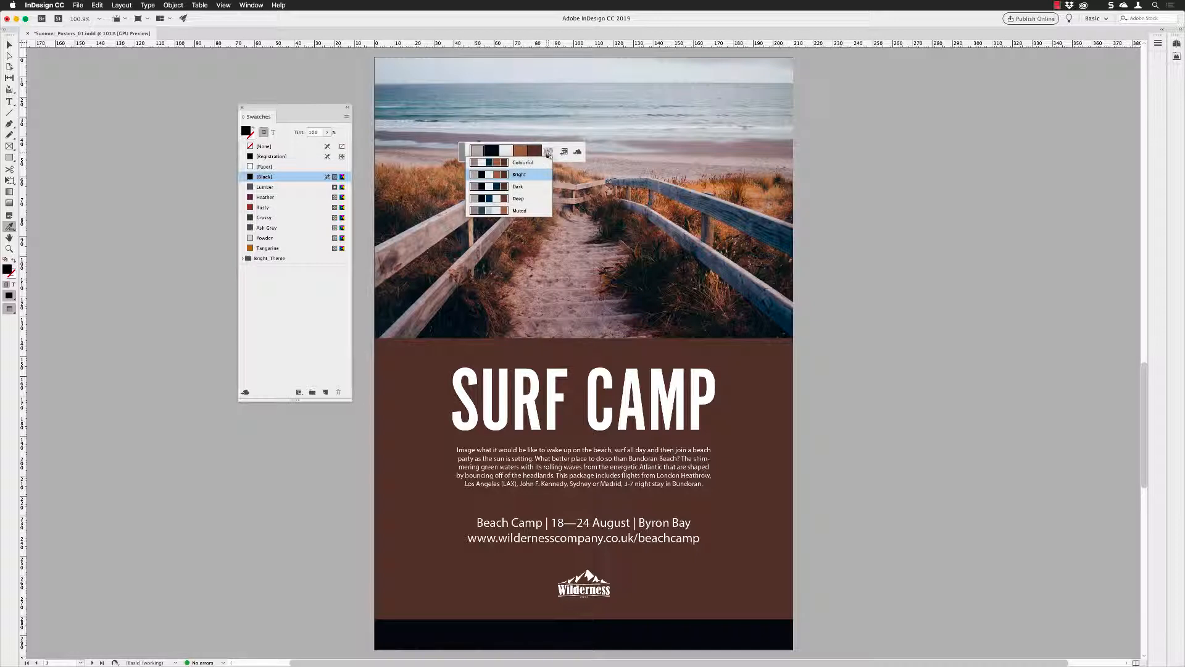
click(516, 164)
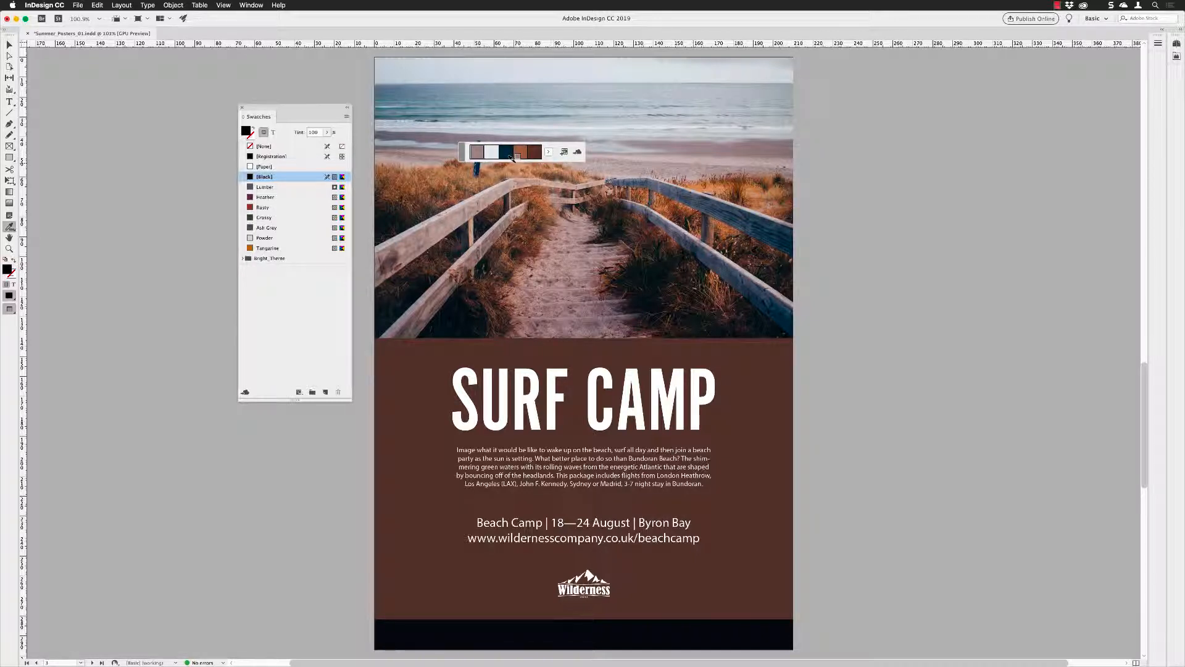
click(565, 153)
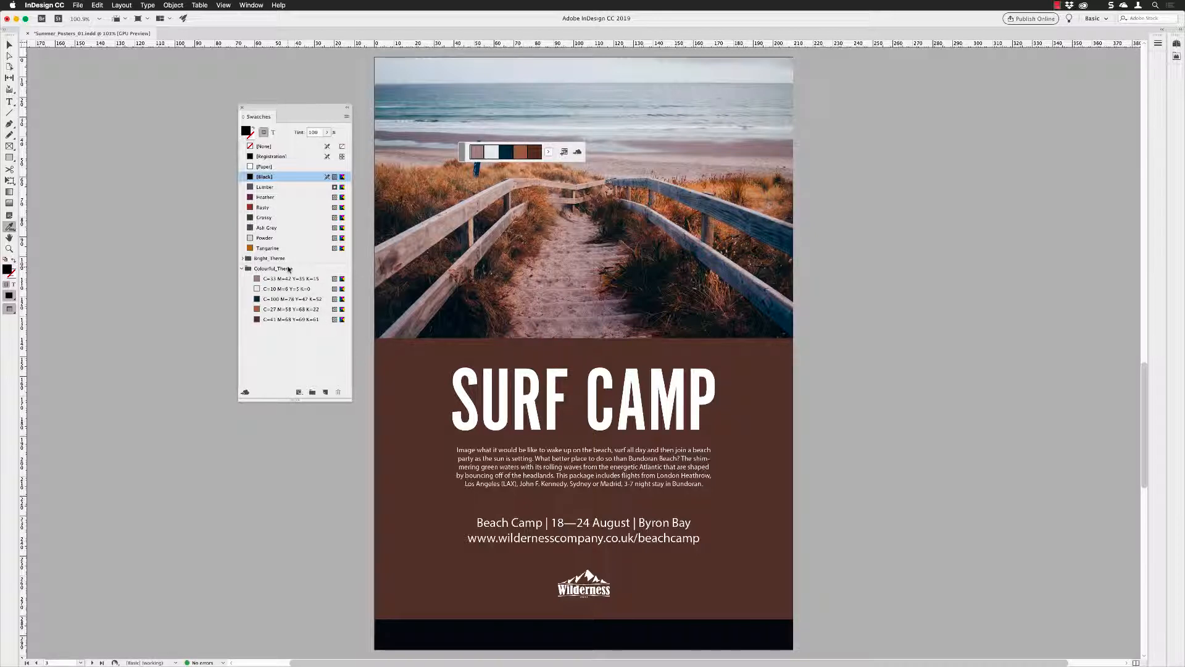
Fill the text background panel with the Colourful_Theme swatch C=100 M=78 Y=47 K=52 and the strip below it with C=27 M=58 Y=68 K=22.
key(v)
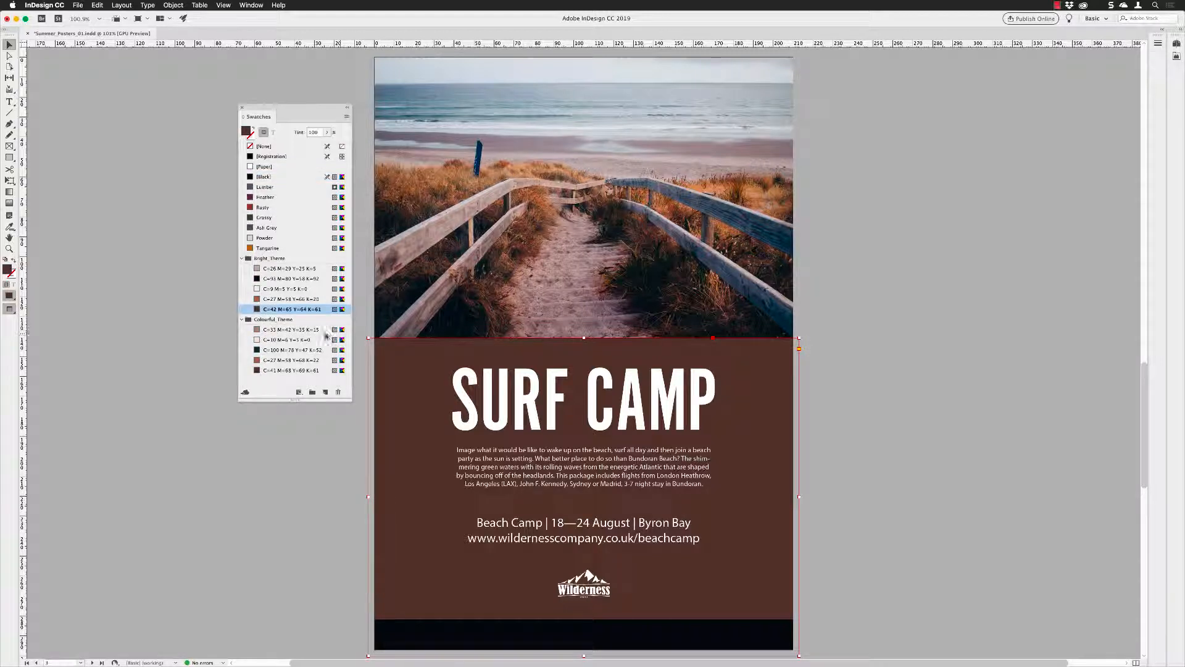
click(265, 350)
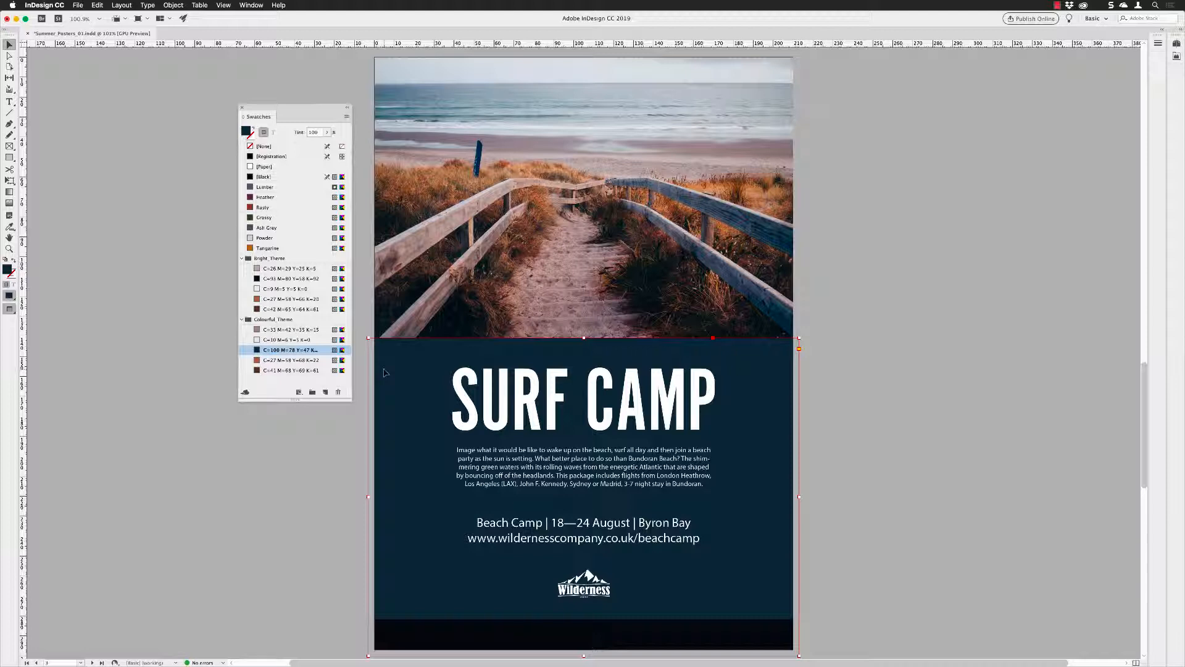
click(402, 632)
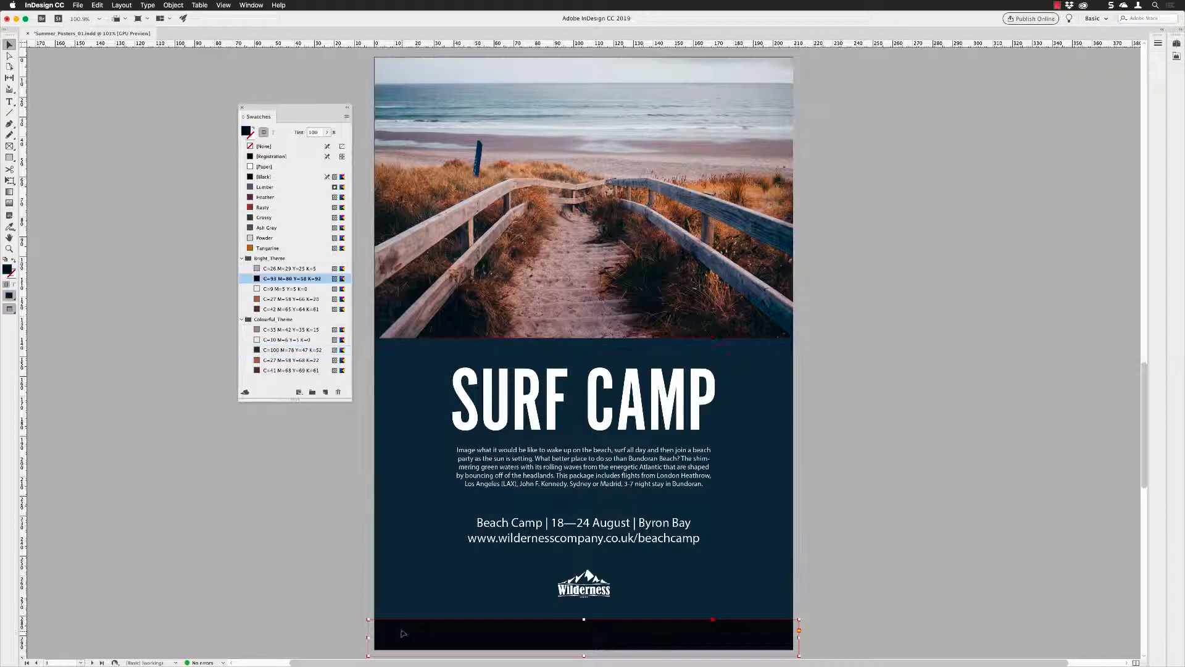
click(279, 360)
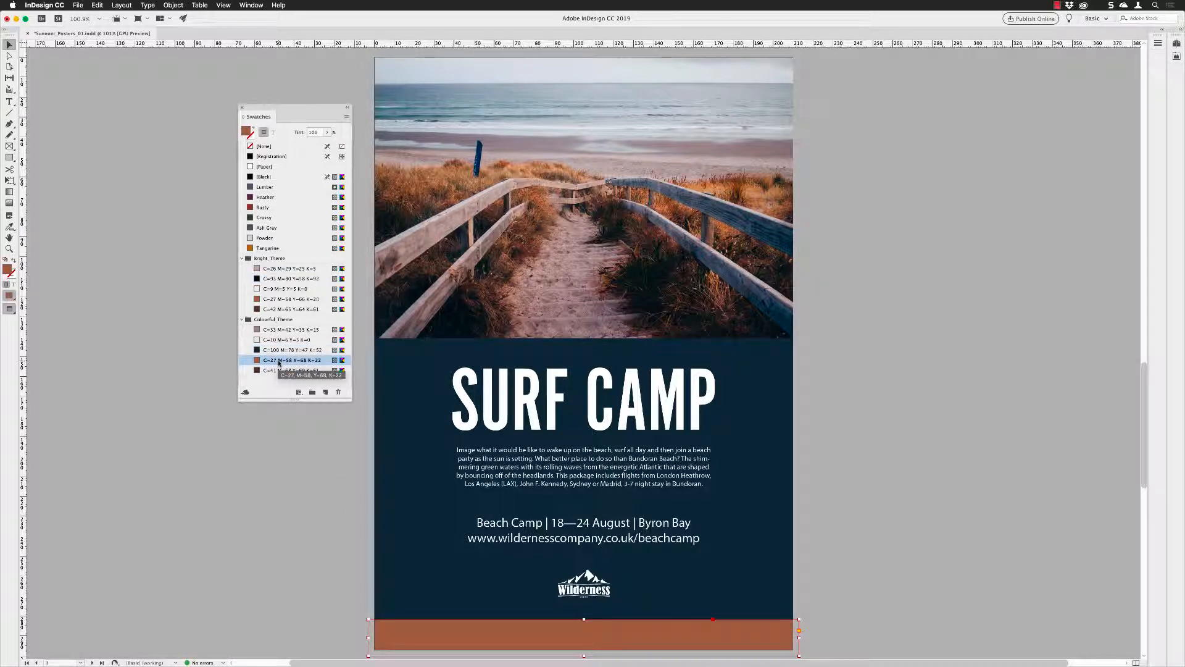
Colour the SURF CAMP headline text with the Colourful_Theme swatch C=33 M=42 Y=35 K=15 and deselect it.
double_click(551, 401)
drag(706, 383, 449, 385)
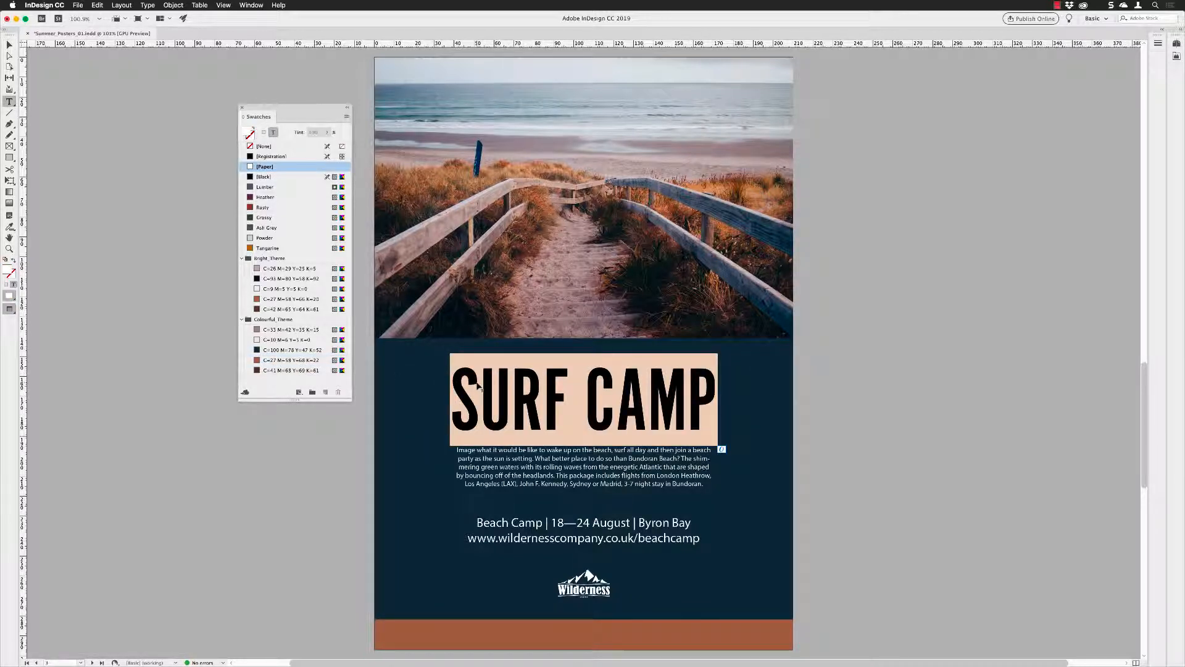
click(290, 329)
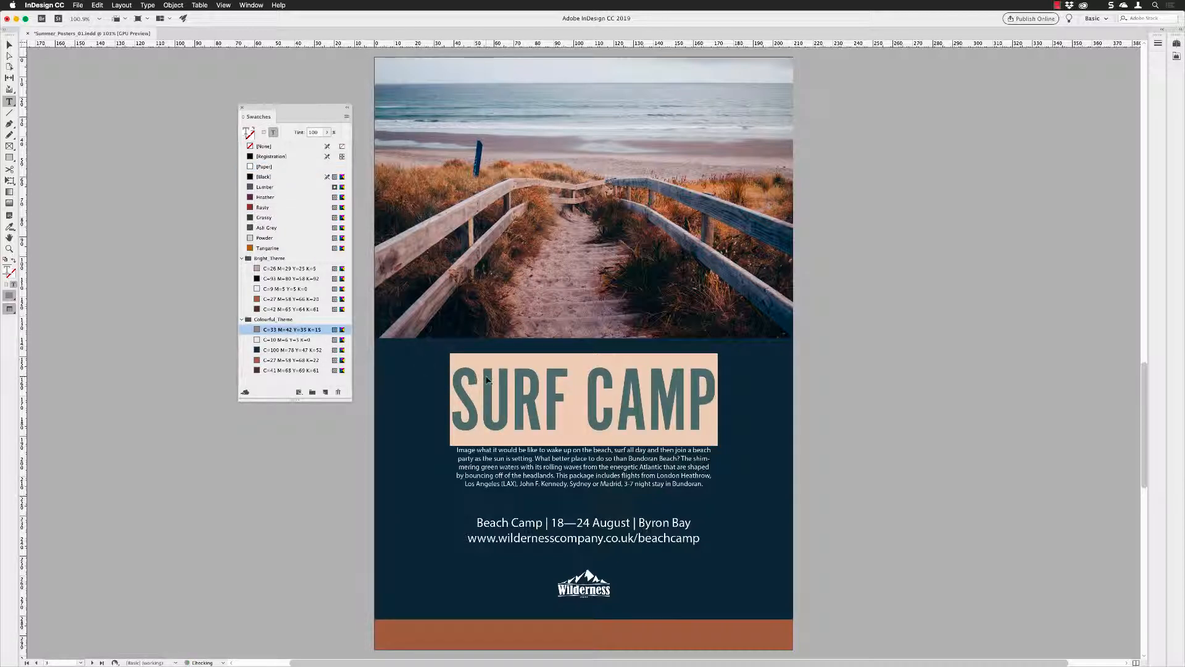
key(Escape)
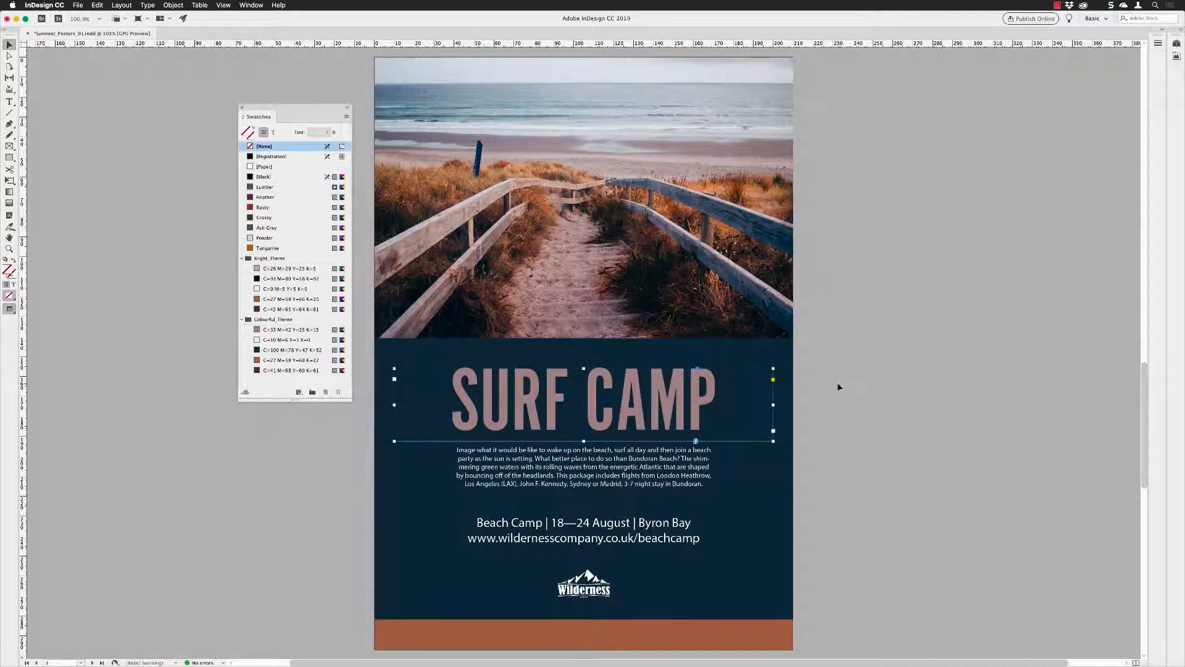
click(838, 386)
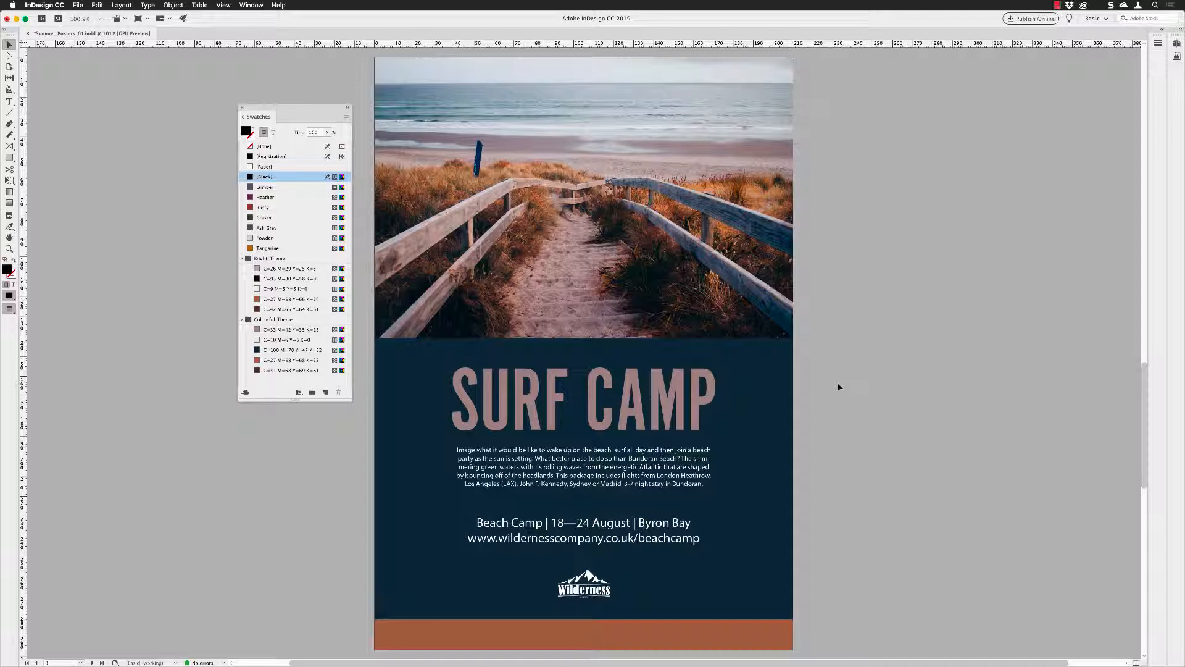